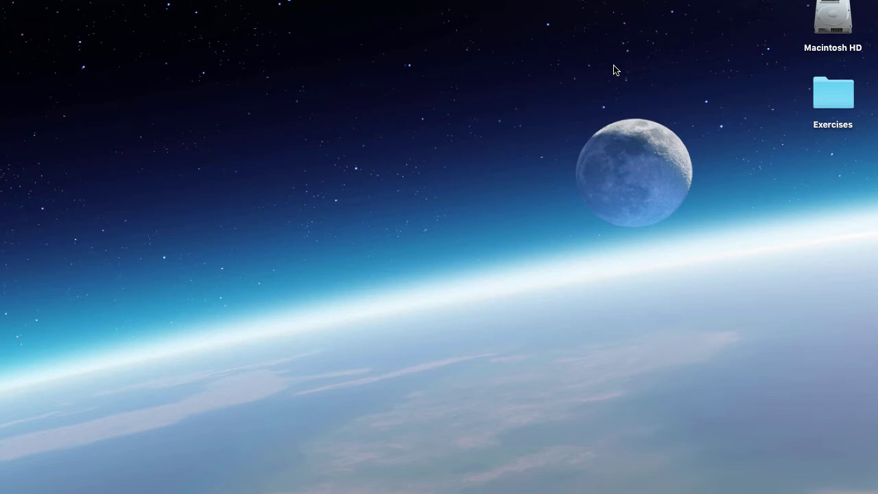
Launch Logic Pro X from the Dock.
{"action": "mouse_move", "coordinate": [327, 488]}
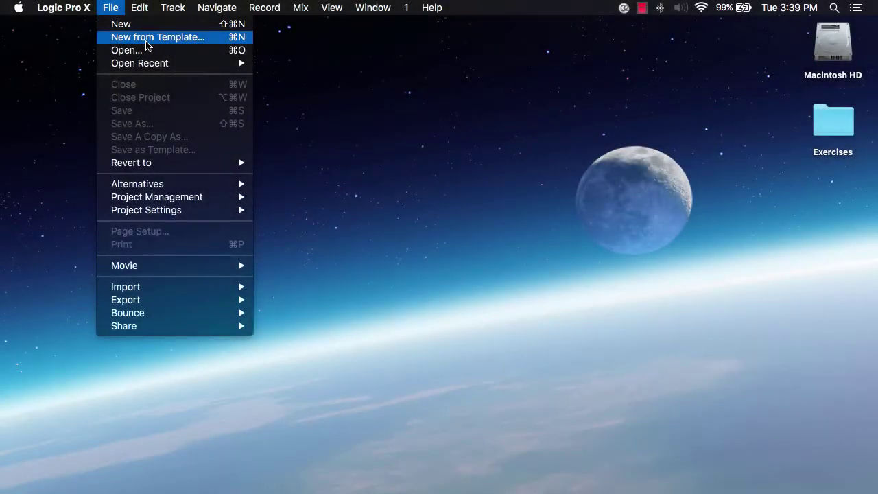
Open New from Template and preview Electronic, Songwriter, Multi-Track, then Empty Project.
{"action": "left_click", "coordinate": [146, 41]}
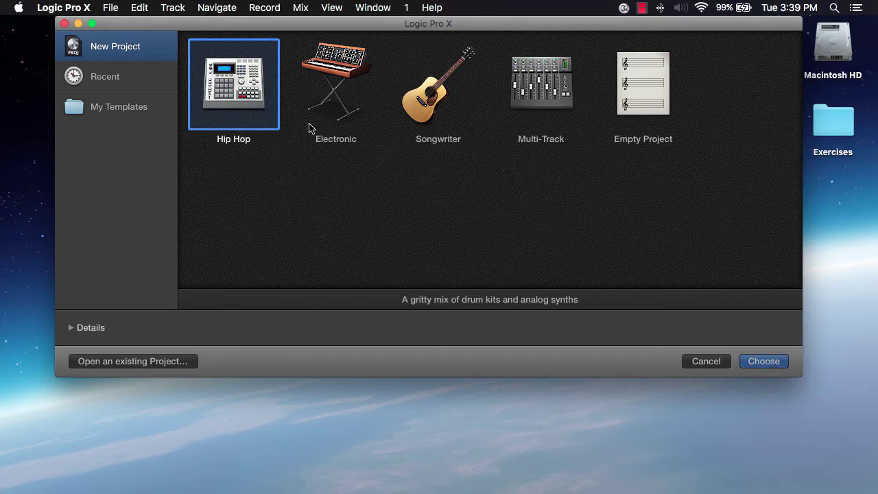
{"action": "left_click", "coordinate": [331, 101]}
{"action": "left_click", "coordinate": [444, 102]}
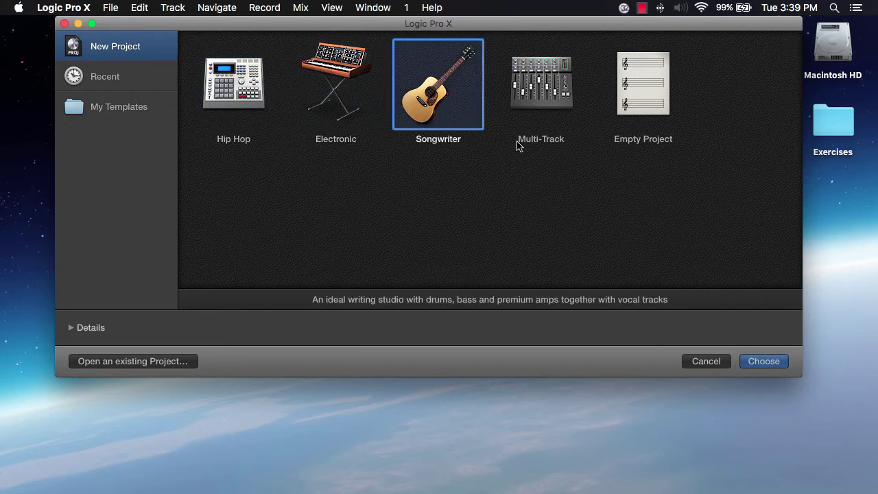
{"action": "left_click", "coordinate": [543, 101]}
{"action": "left_click", "coordinate": [632, 94]}
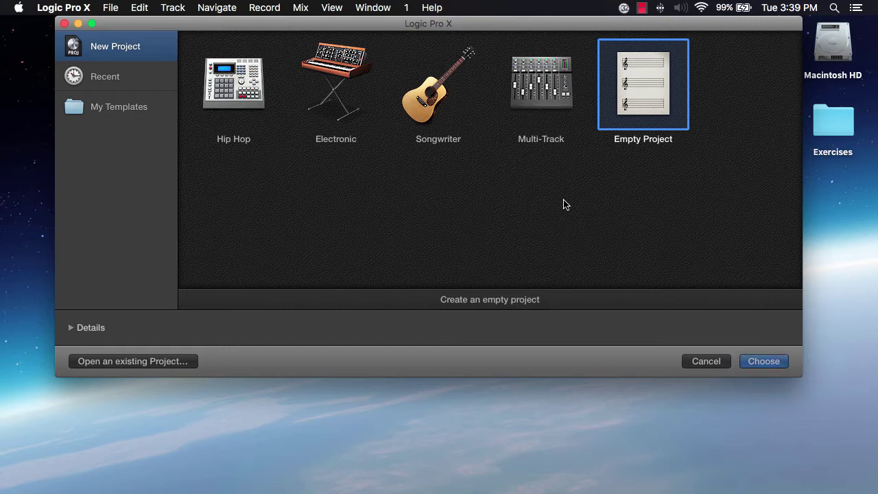
Preview the Multi-Track, Songwriter and Electronic templates, then select Hip Hop.
{"action": "left_click", "coordinate": [529, 104]}
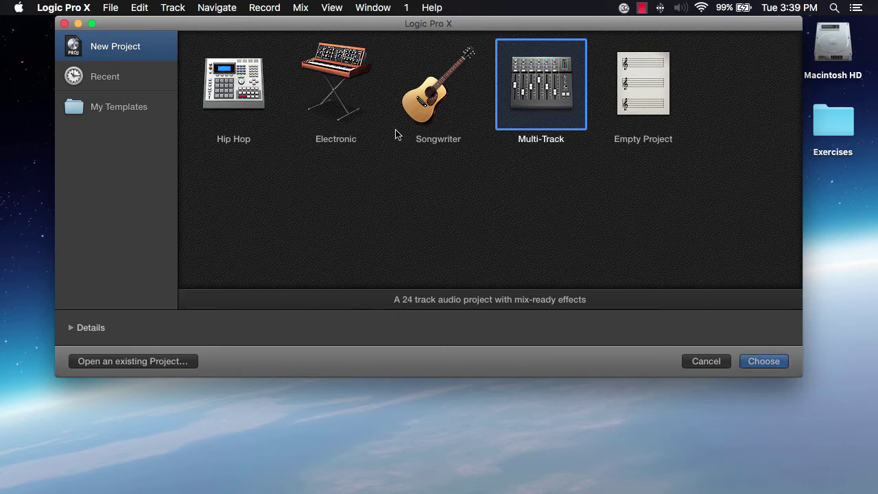
{"action": "left_click", "coordinate": [407, 108]}
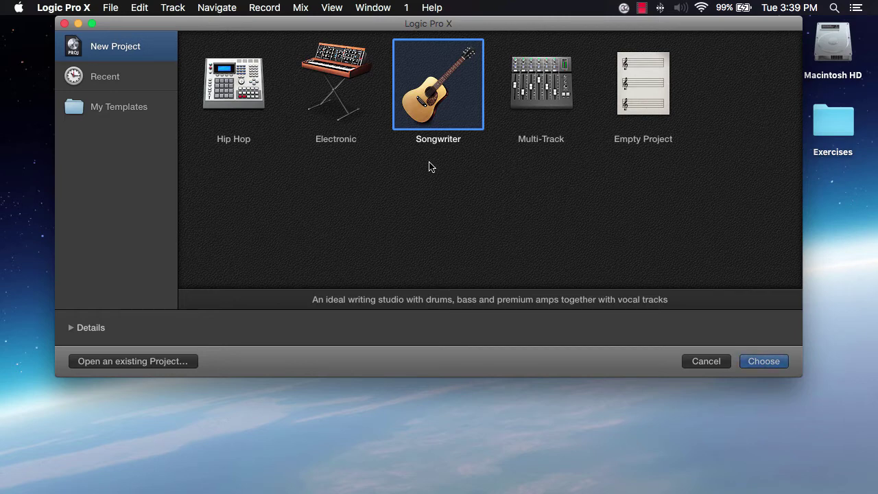
{"action": "left_click", "coordinate": [348, 77]}
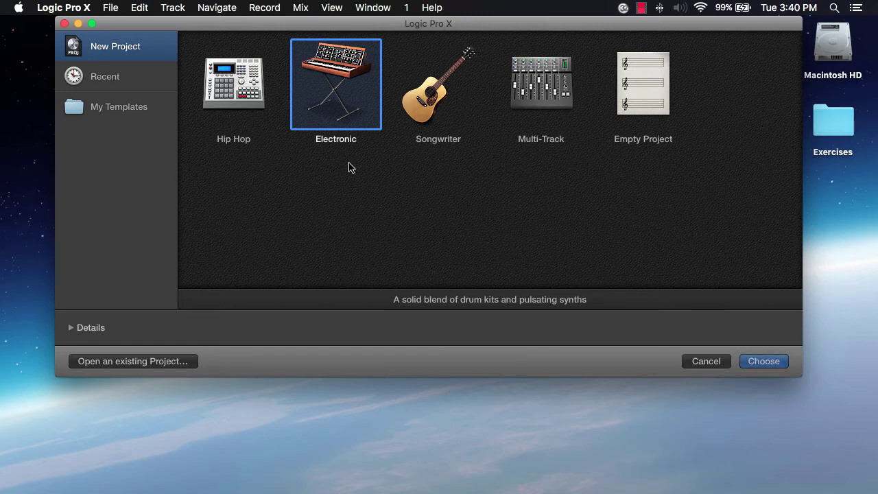
{"action": "left_click", "coordinate": [231, 103]}
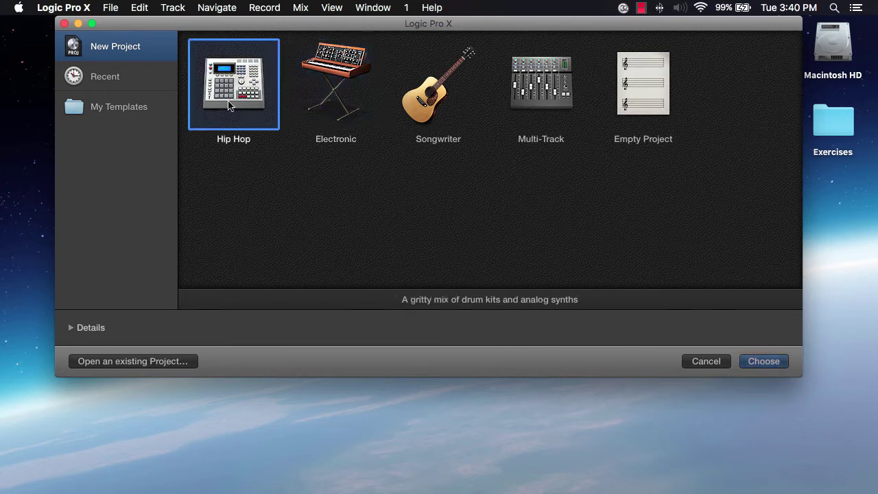
Expand the project details, set the tempo to 185 bpm and create the Hip Hop project.
{"action": "left_click", "coordinate": [72, 329]}
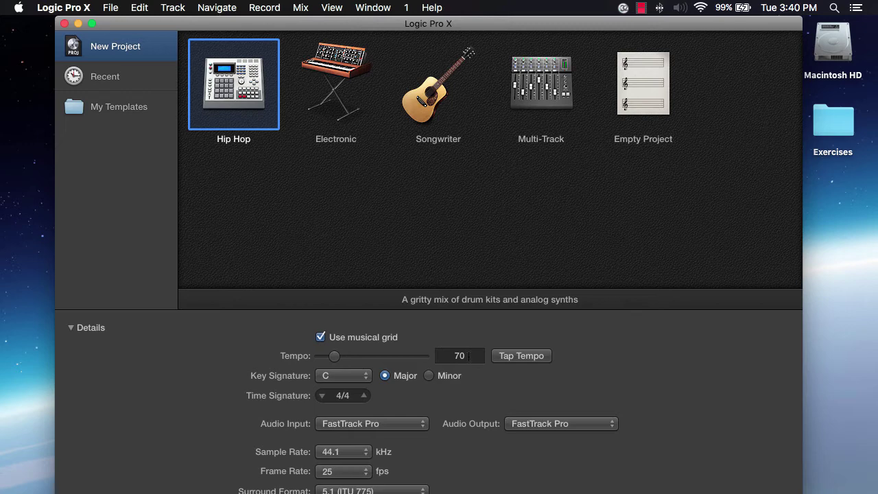
{"action": "left_click_drag", "start_coordinate": [335, 356], "coordinate": [367, 357]}
{"action": "left_click", "coordinate": [455, 355]}
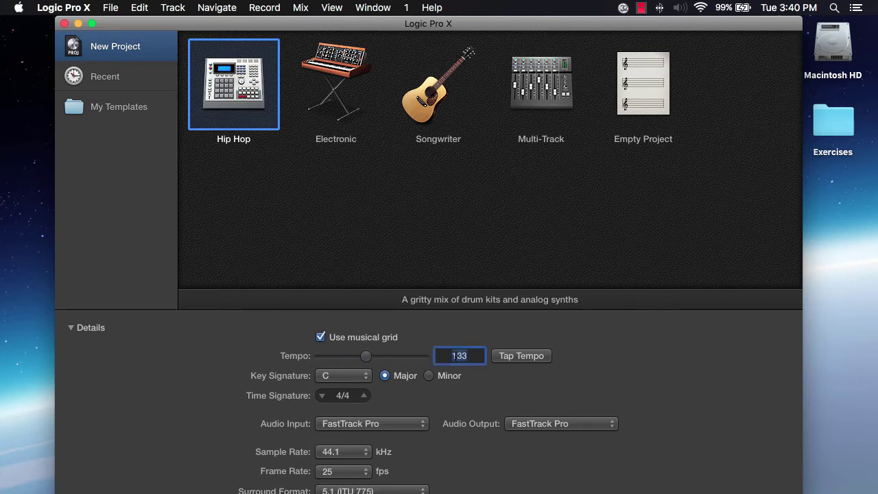
{"action": "type", "text": "185"}
{"action": "key", "text": "Return"}
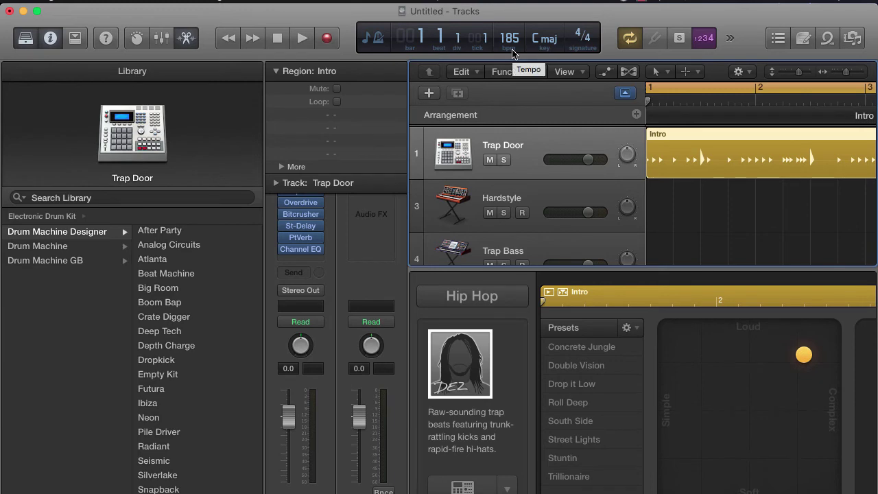
Close the Hip Hop project without saving and reopen the New from Template chooser.
{"action": "left_click", "coordinate": [9, 11]}
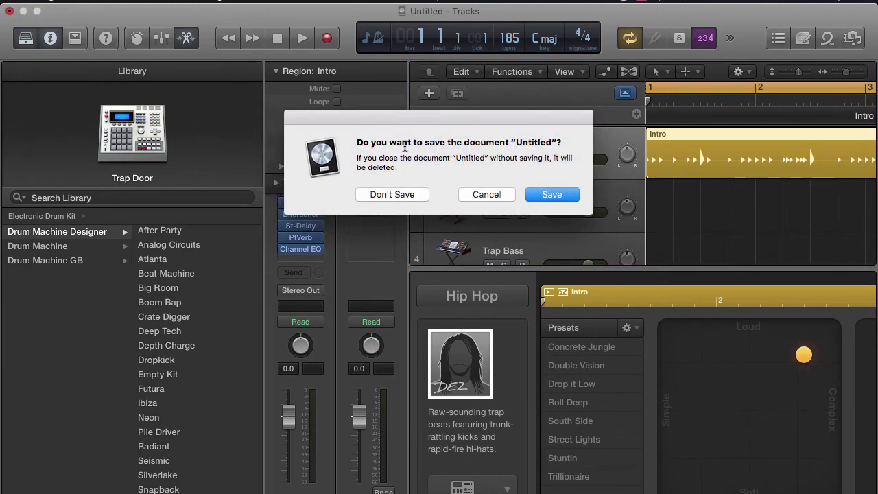
{"action": "left_click", "coordinate": [418, 198]}
{"action": "left_click", "coordinate": [121, 4]}
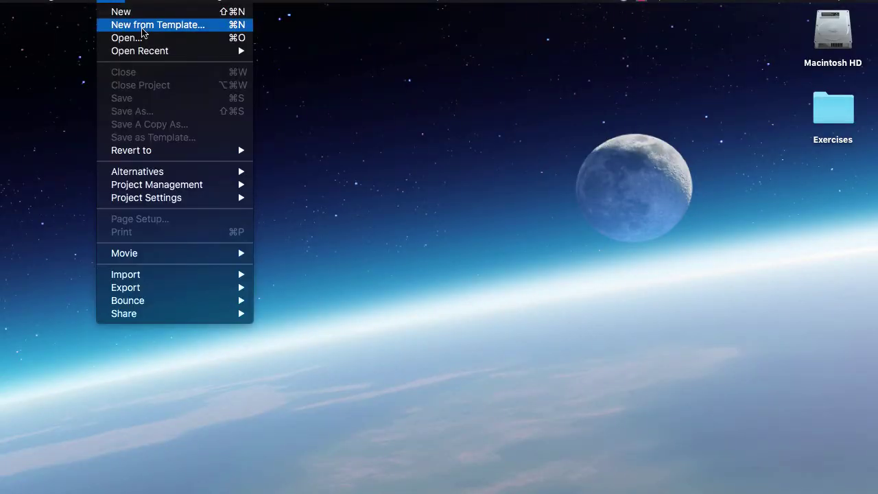
{"action": "left_click", "coordinate": [143, 29]}
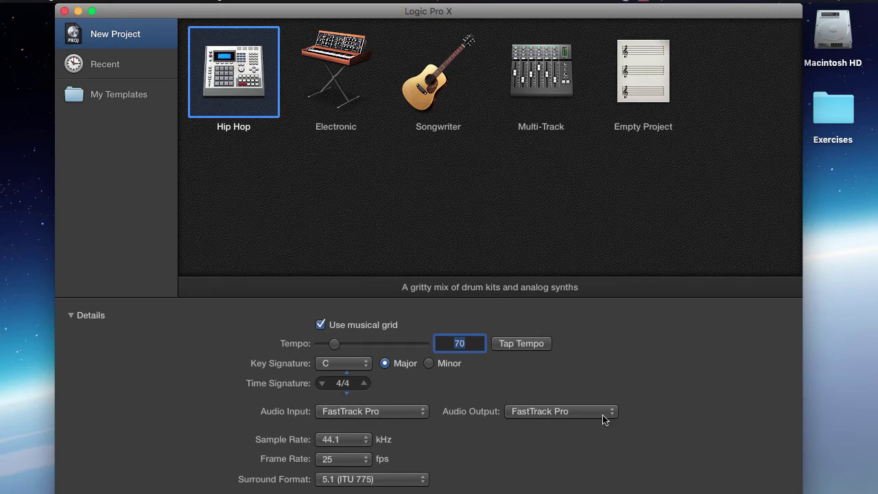
Leave the audio input on FastTrack Pro and pick the Empty Project template.
{"action": "left_click", "coordinate": [376, 410]}
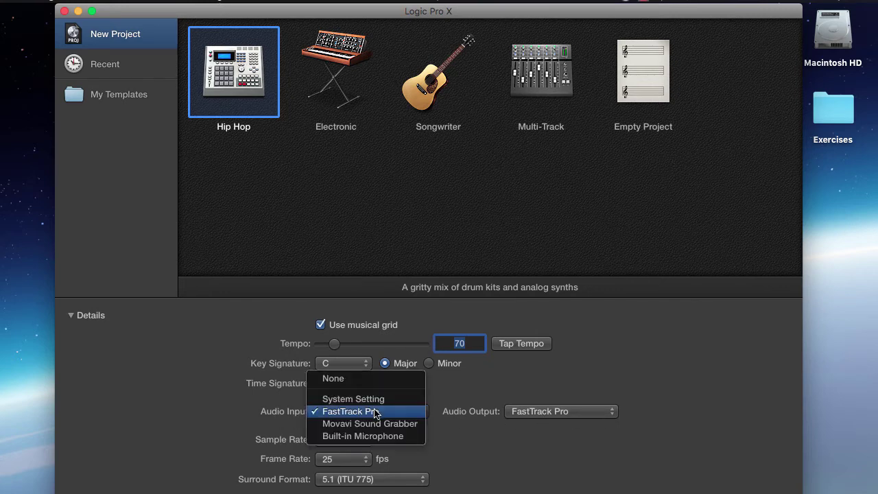
{"action": "left_click", "coordinate": [497, 389]}
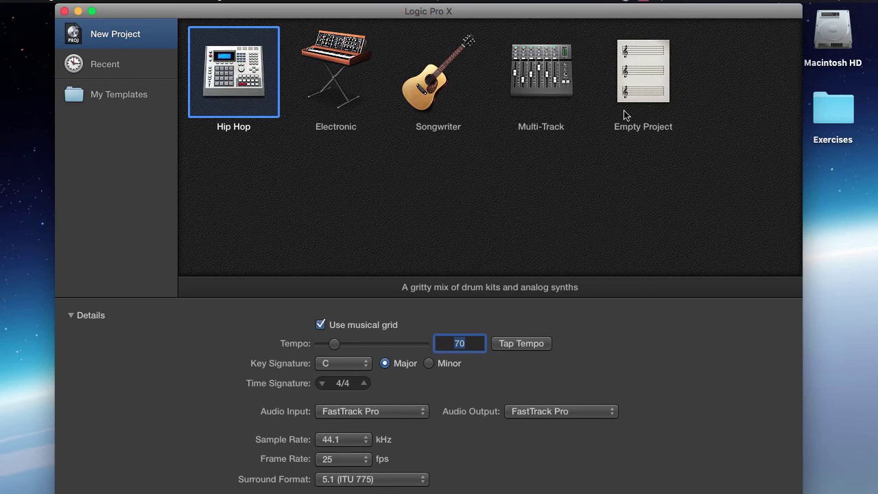
{"action": "left_click", "coordinate": [642, 71]}
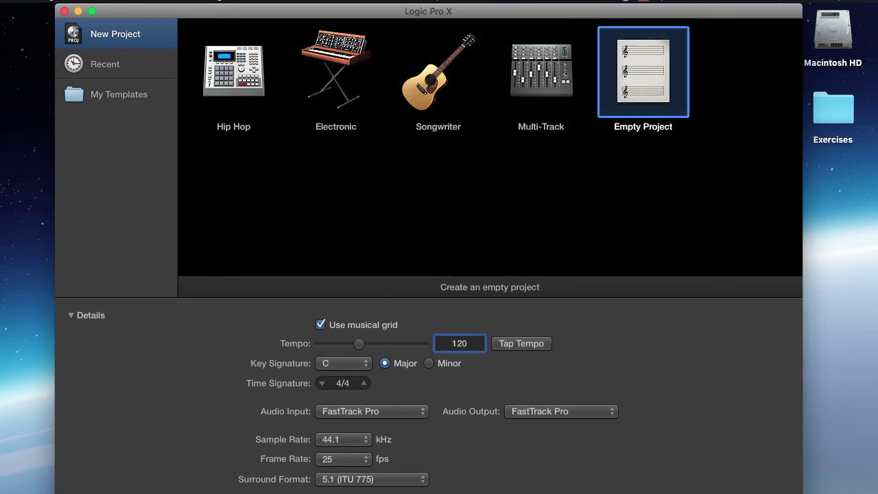
Create the empty project with a Classic Electric Piano software instrument track.
{"action": "key", "text": "Return"}
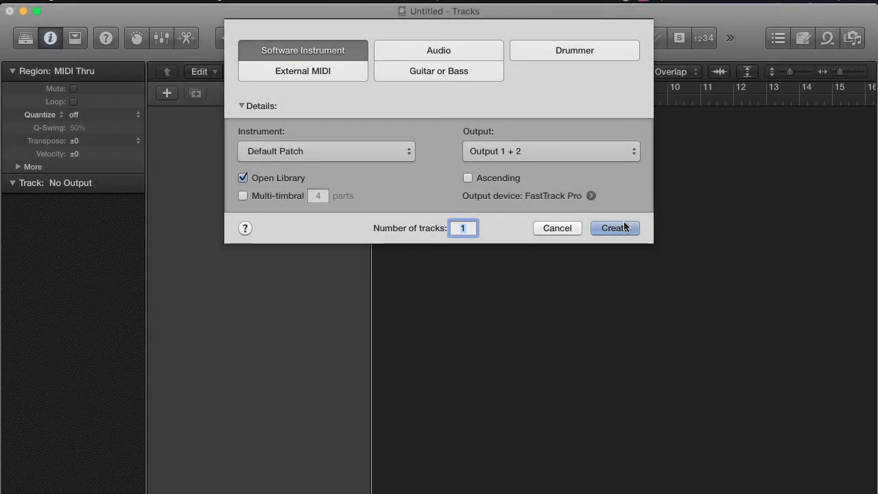
{"action": "left_click", "coordinate": [614, 228]}
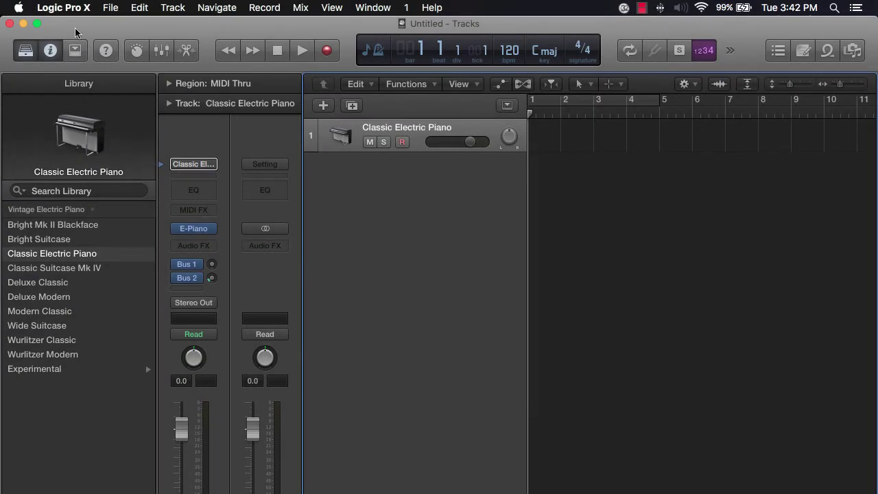
Save the project as a template named 'Example Template'.
{"action": "left_click", "coordinate": [113, 10]}
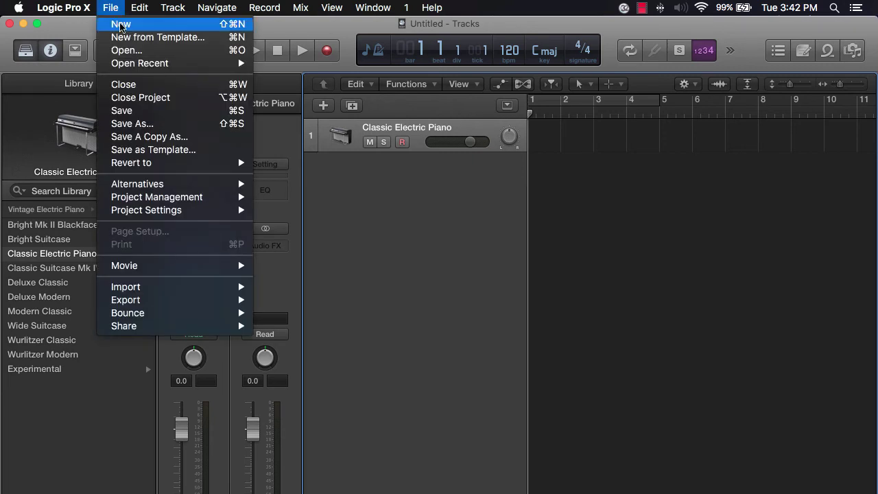
{"action": "left_click", "coordinate": [153, 150]}
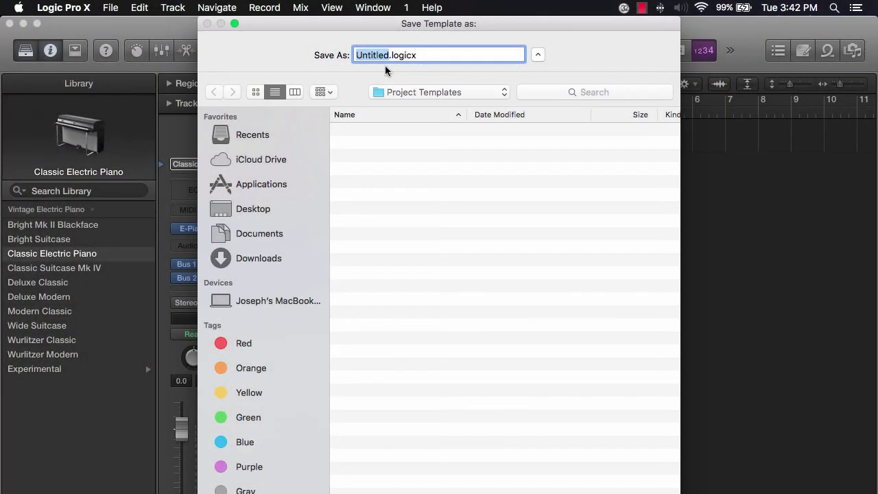
{"action": "type", "text": "Example"}
{"action": "type", "text": " Templ"}
{"action": "type", "text": "ate"}
{"action": "key", "text": "Return"}
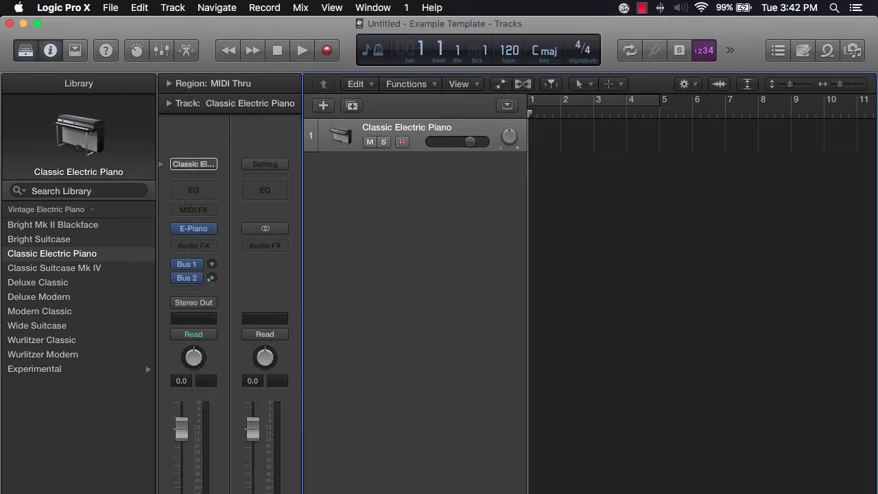
{"action": "left_click", "coordinate": [112, 10]}
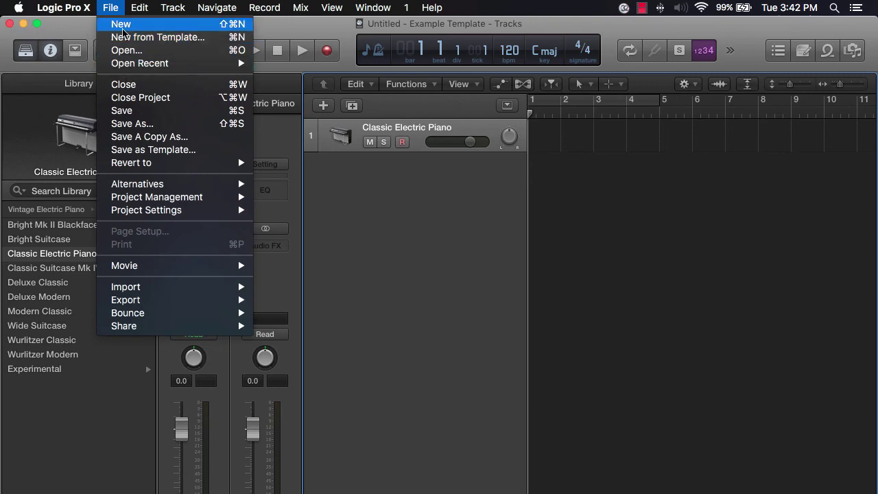
Start a new project from Example Template in My Templates, keeping the current project open.
{"action": "left_click", "coordinate": [139, 39]}
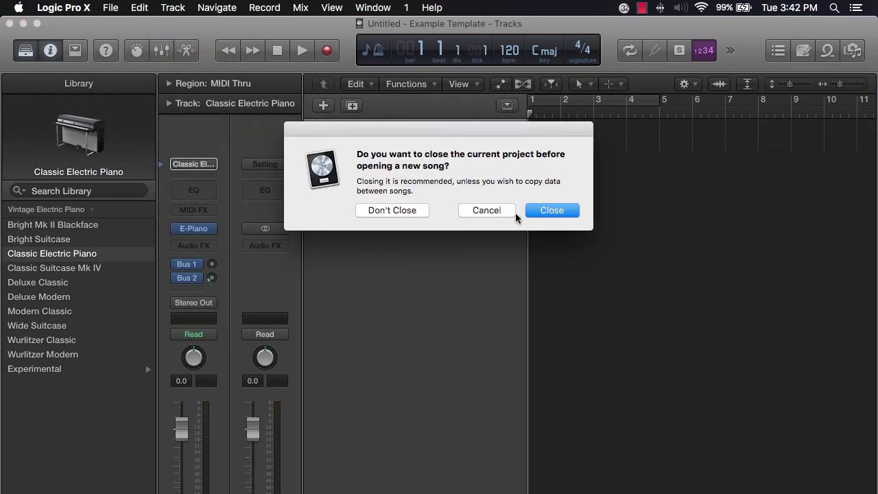
{"action": "left_click", "coordinate": [398, 211]}
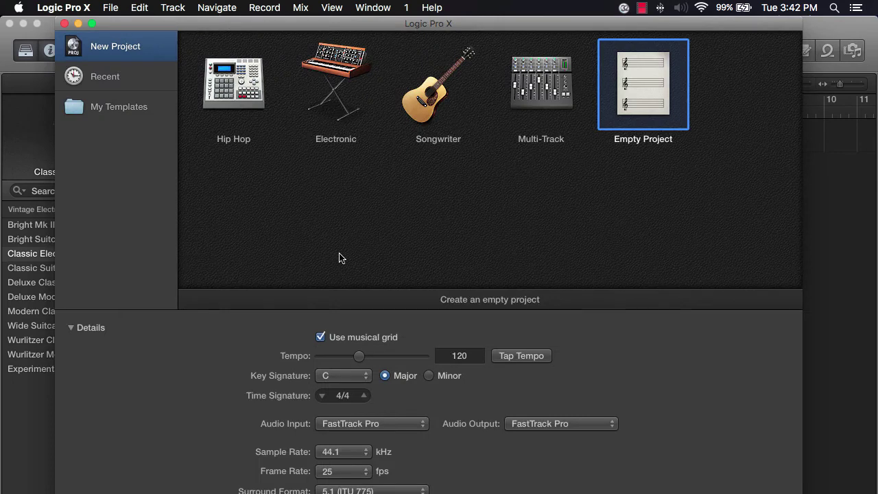
{"action": "left_click", "coordinate": [113, 117]}
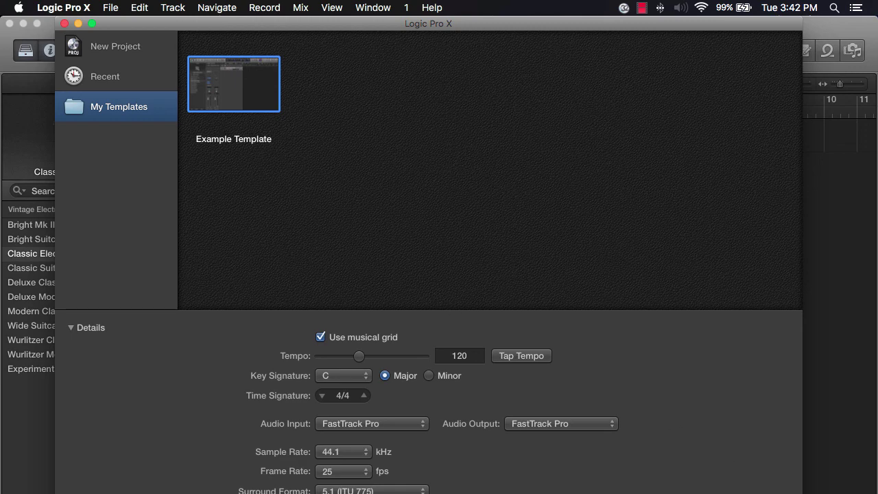
{"action": "key", "text": "Return"}
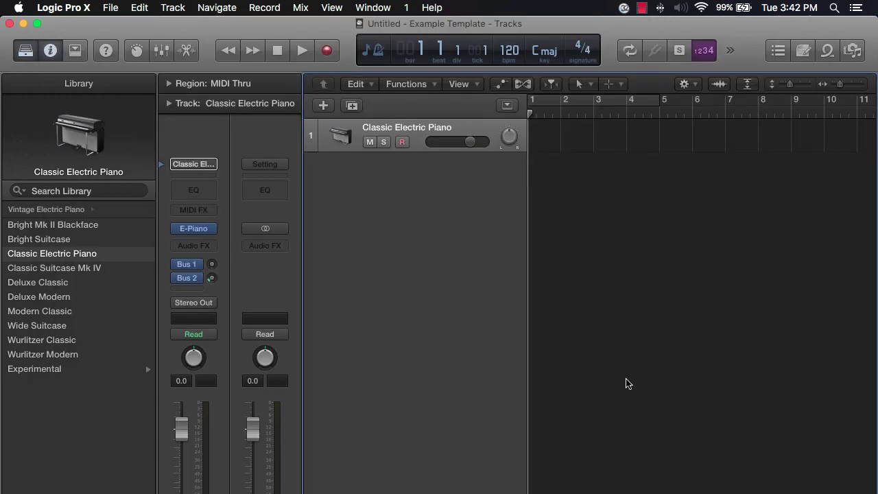